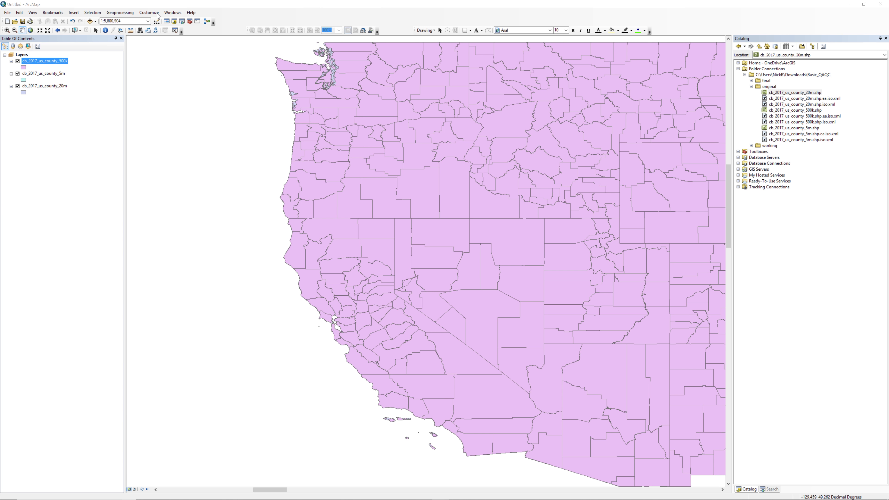
Step: In ArcMap Options' Metadata tab, choose the ISO 19139 Metadata Implementation Specification style
{"action": "left_click", "coordinate": [157, 15]}
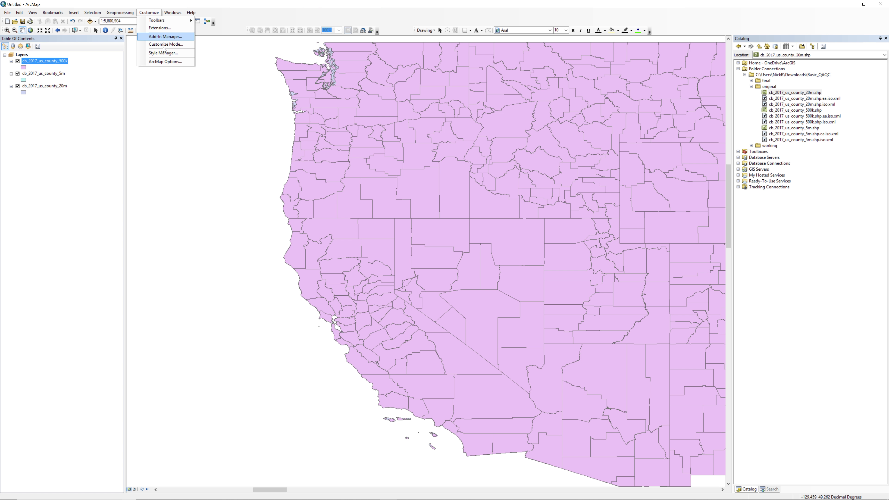
{"action": "left_click", "coordinate": [165, 62]}
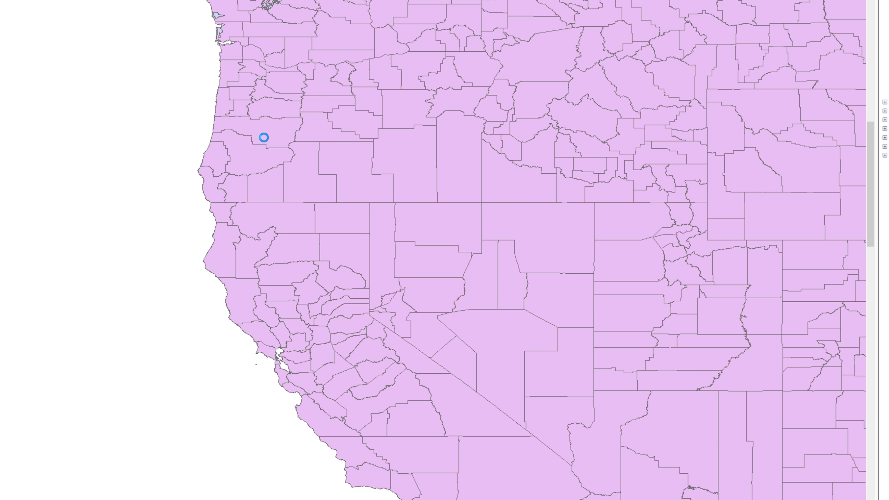
{"action": "left_click", "coordinate": [418, 171]}
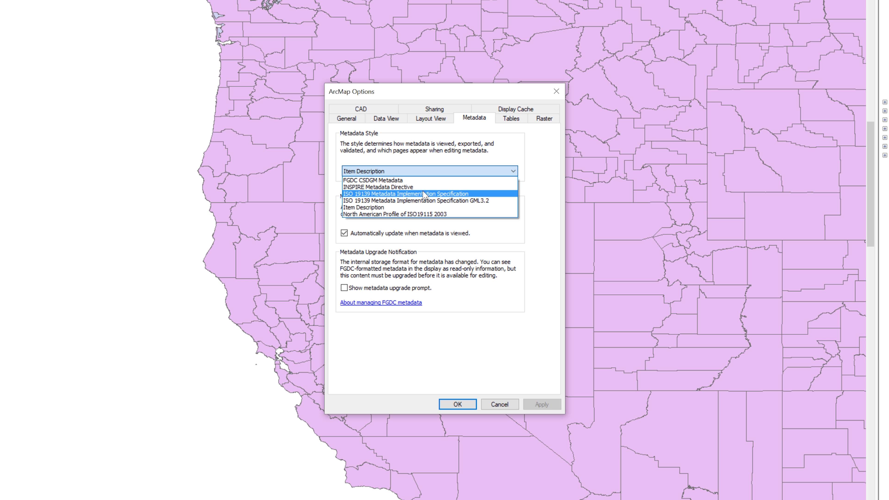
{"action": "left_click", "coordinate": [424, 195]}
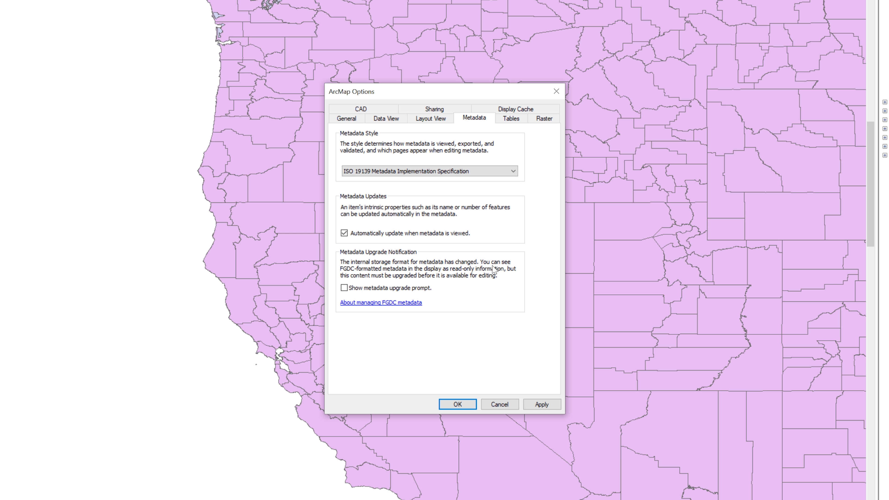
{"action": "left_click", "coordinate": [471, 406]}
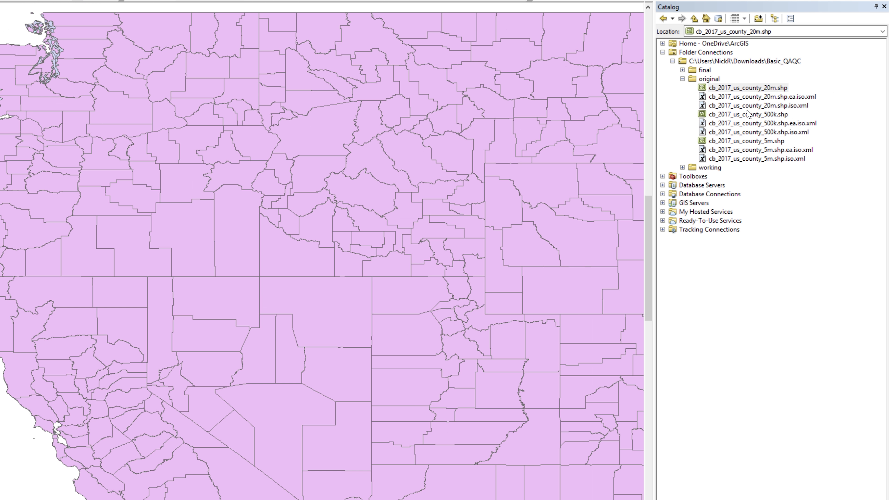
Step: Open the item description of cb_2017_us_county_500k.shp and enlarge its window to read the metadata
{"action": "right_click", "coordinate": [747, 113]}
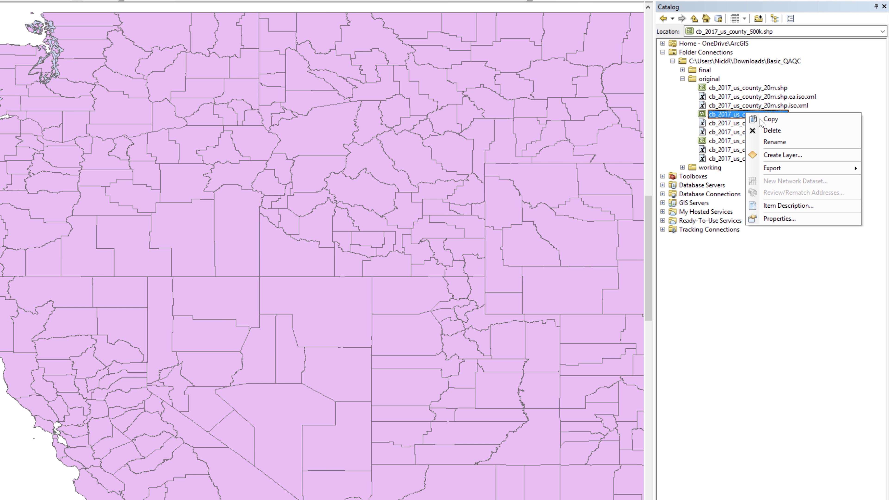
{"action": "left_click", "coordinate": [787, 206]}
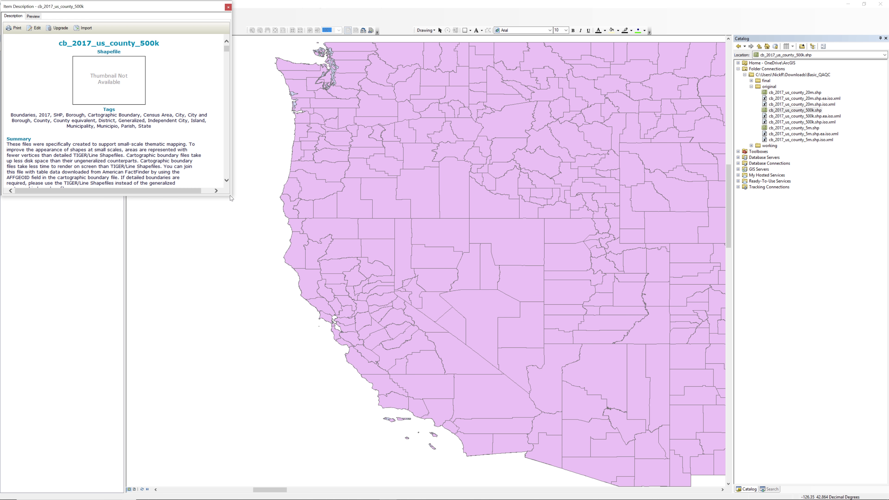
{"action": "left_click_drag", "start_coordinate": [231, 195], "coordinate": [641, 420]}
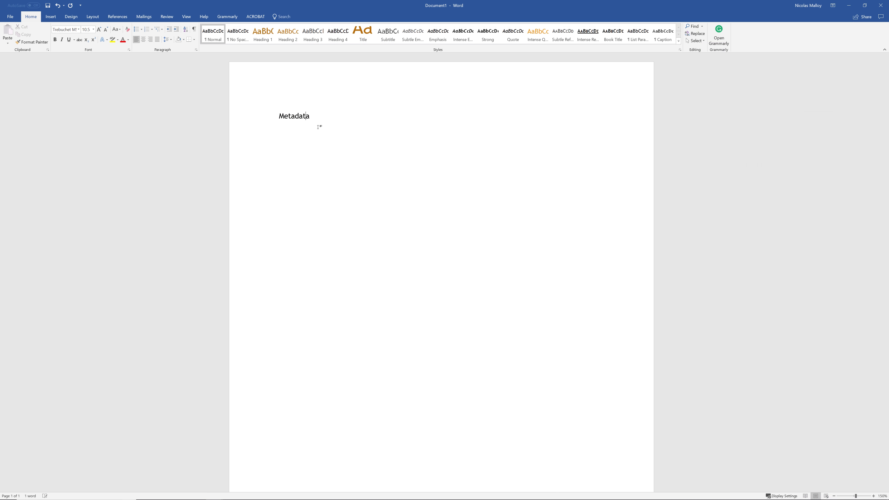
Step: Finish the title as 'Metadata Inspection' and format it as Heading 1
{"action": "type", "text": "Inspection"}
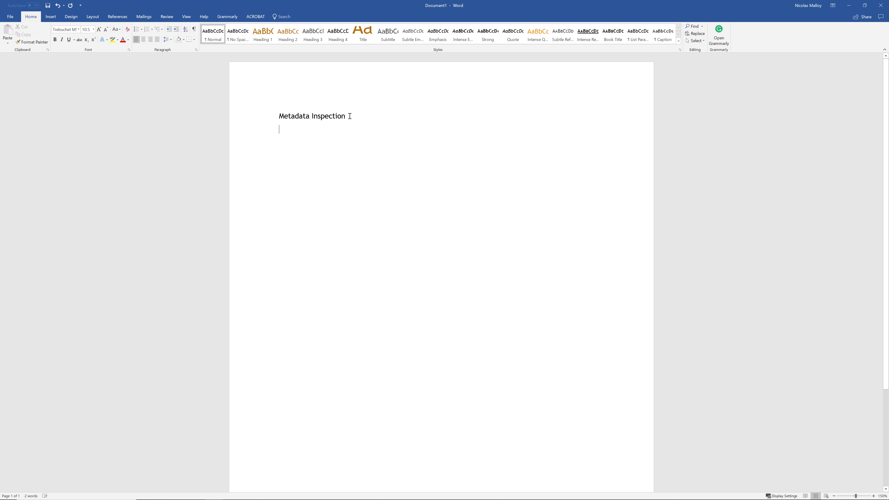
{"action": "triple_click", "coordinate": [280, 123]}
{"action": "left_click", "coordinate": [274, 40]}
Step: Add a Heading 2 'County 500 K' and paste the five metadata questions beneath it
{"action": "left_click", "coordinate": [311, 156]}
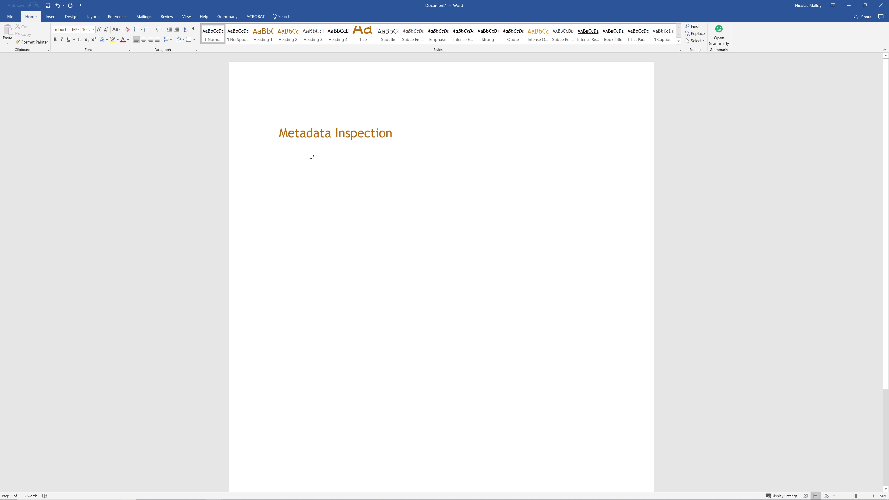
{"action": "type", "text": "County 500 "}
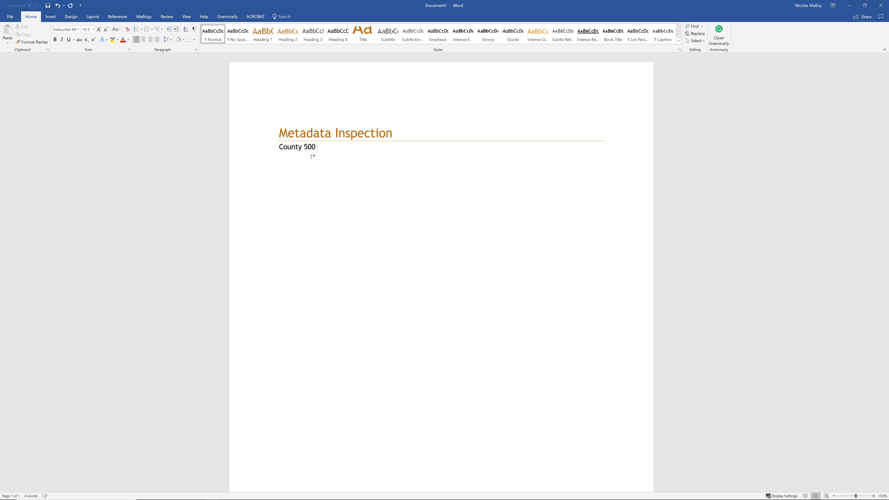
{"action": "type", "text": "K"}
{"action": "triple_click", "coordinate": [333, 144]}
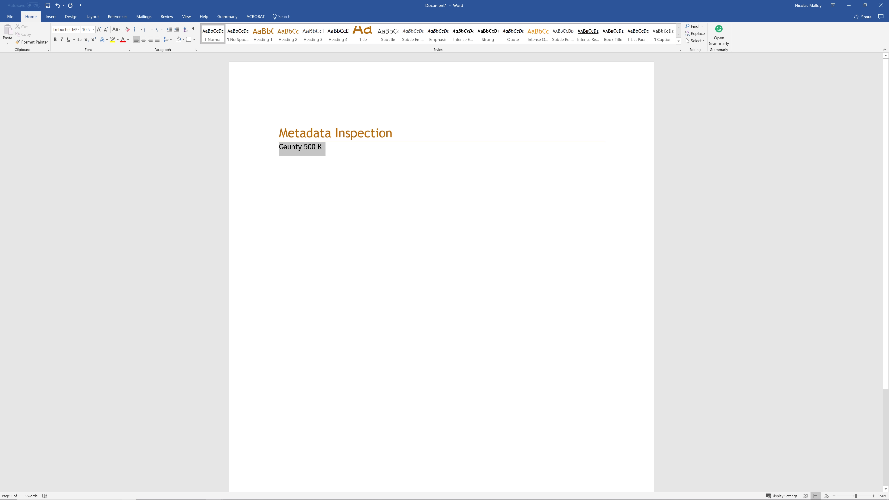
{"action": "left_click", "coordinate": [288, 34]}
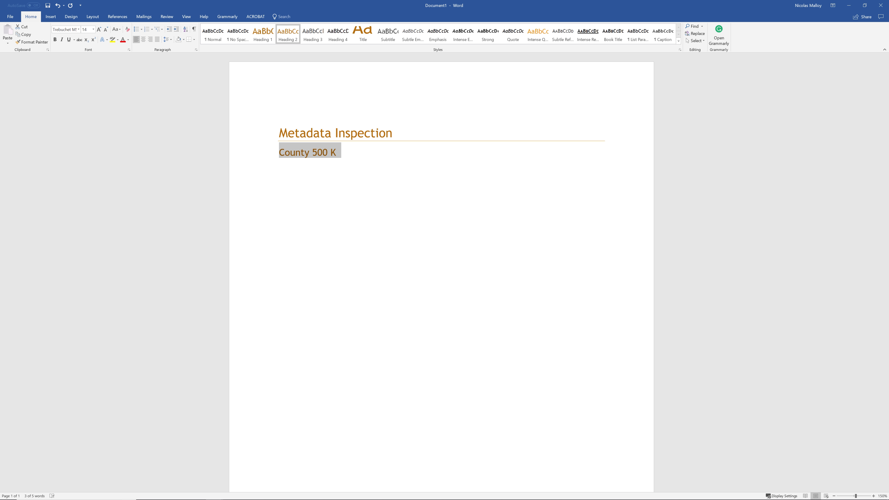
{"action": "left_click", "coordinate": [396, 156]}
{"action": "key", "text": "Return"}
{"action": "type", "text": "How would you describe the quality of the metadata summary and description? (g., detailed, sparse, non-existent, etc.) Does the metadata provide information about what organization or person created the data? If so, who is the author of the data? Does the metadata describe the way the data was collected or assembled? If so, what was it? Are there any use limitations? If so, what are they? What type of spatial reference does the data have? Geographic or Projected?"}
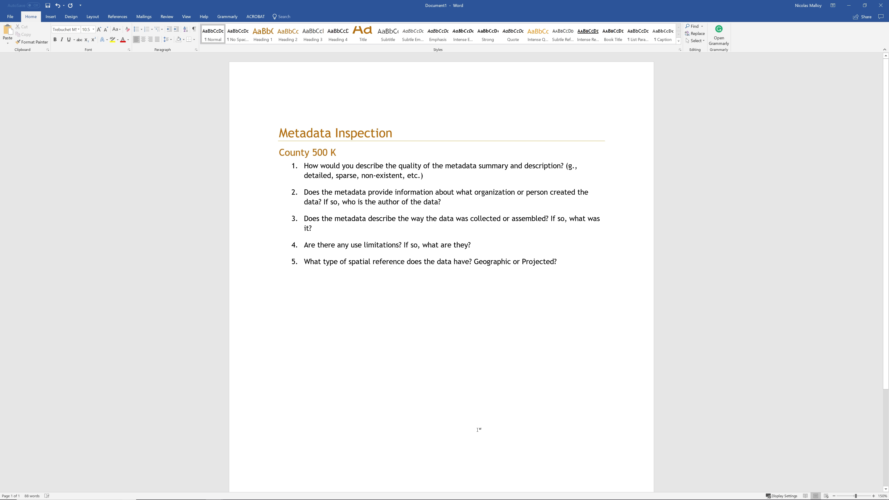
Step: Add a Heading 2 'County 5M' followed by the pasted five metadata questions
{"action": "type", "text": "County 5M"}
{"action": "key", "text": "shift+Home"}
{"action": "key", "text": "ctrl+alt+2"}
{"action": "key", "text": "End"}
{"action": "key", "text": "Return"}
{"action": "type", "text": "How would you describe the quality of the metadata summary and description? (g., detailed, sparse, non-existent, etc.) Does the metadata provide information about what organization or person created the data? If so, who is the author of the data? Does the metadata describe the way the data was collected or assembled? If so, what was it? Are there any use limitations? If so, what are they? What type of spatial reference does the data have? Geographic or Projected?"}
Step: Add a Heading 2 'County 20M' followed by the pasted five metadata questions
{"action": "type", "text": "County 20M"}
{"action": "key", "text": "shift+Home"}
{"action": "key", "text": "ctrl+alt+2"}
{"action": "key", "text": "End"}
{"action": "key", "text": "Return"}
{"action": "type", "text": "How would you describe the quality of the metadata summary and description? (g., detailed, sparse, non-existent, etc.) Does the metadata provide information about what organization or person created the data? If so, who is the author of the data? Does the metadata describe the way the data was collected or assembled? If so, what was it? Are there any use limitations? If so, what are they? What type of spatial reference does the data have? Geographic or Projected?"}
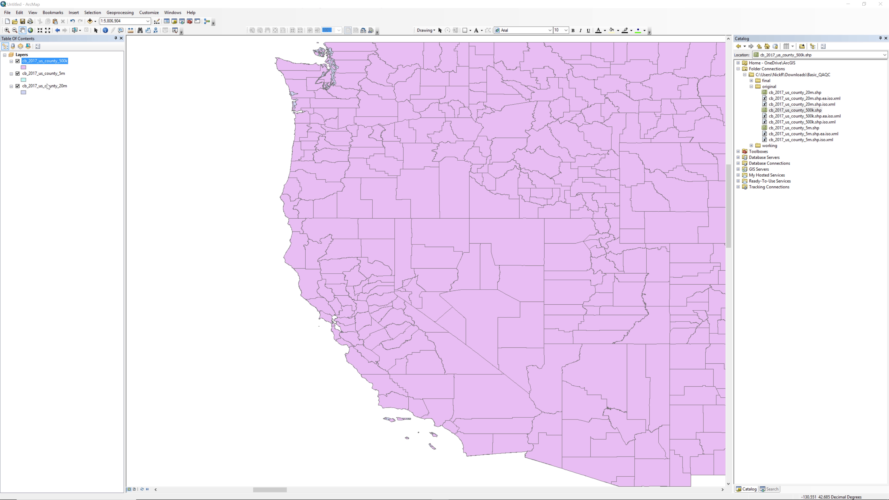
Step: Zoom into San Francisco Bay, hide all three county layers and view the 20m layer alone
{"action": "left_click", "coordinate": [6, 30]}
{"action": "left_click_drag", "start_coordinate": [323, 308], "coordinate": [347, 336]}
{"action": "left_click", "coordinate": [17, 62]}
{"action": "left_click", "coordinate": [18, 73]}
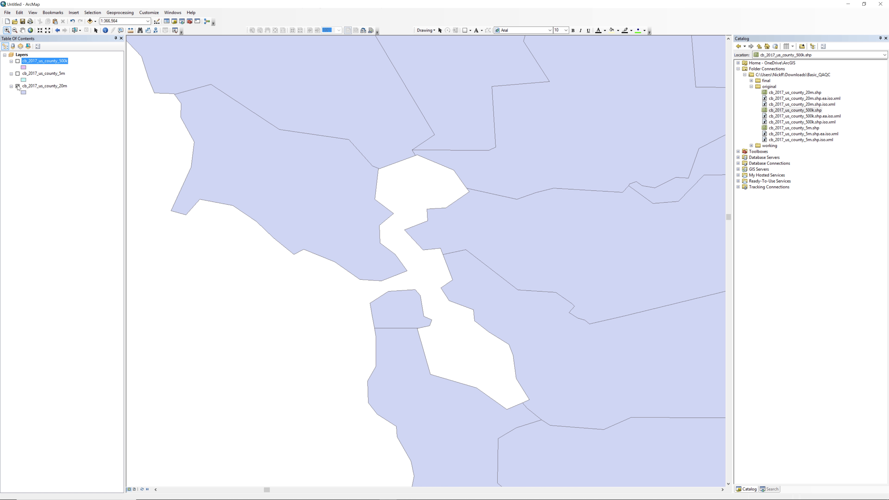
{"action": "left_click", "coordinate": [18, 87]}
{"action": "left_click", "coordinate": [18, 86]}
{"action": "left_click", "coordinate": [18, 86]}
Step: View the 5m and 500k layers alone, then show all three layers stacked again
{"action": "left_click", "coordinate": [17, 74]}
{"action": "left_click", "coordinate": [17, 73]}
{"action": "left_click", "coordinate": [18, 62]}
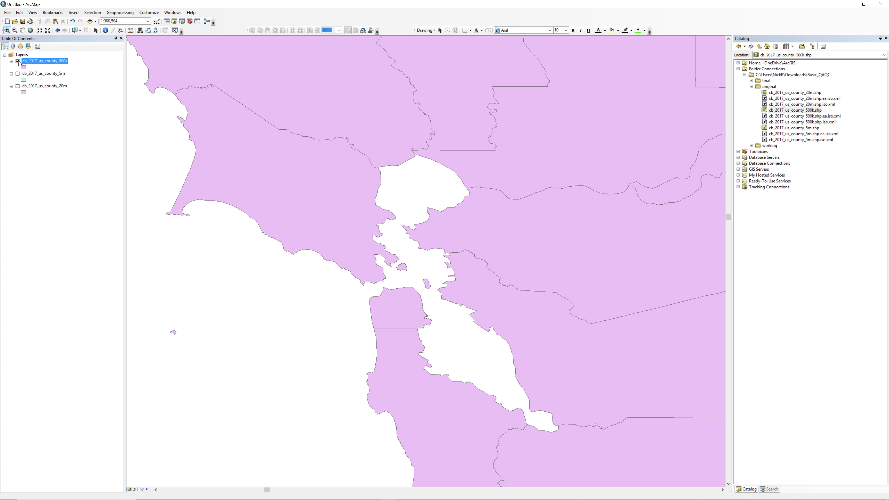
{"action": "left_click", "coordinate": [18, 61]}
{"action": "left_click", "coordinate": [18, 86]}
{"action": "left_click", "coordinate": [18, 73]}
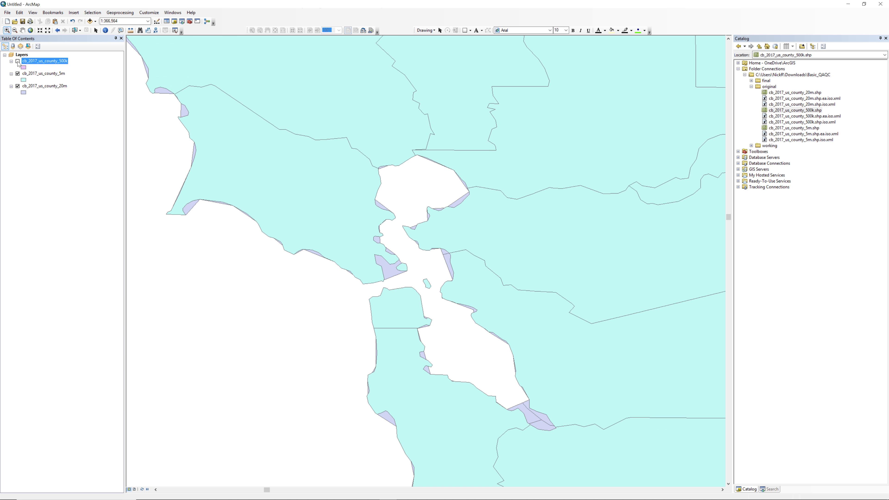
{"action": "left_click", "coordinate": [18, 61]}
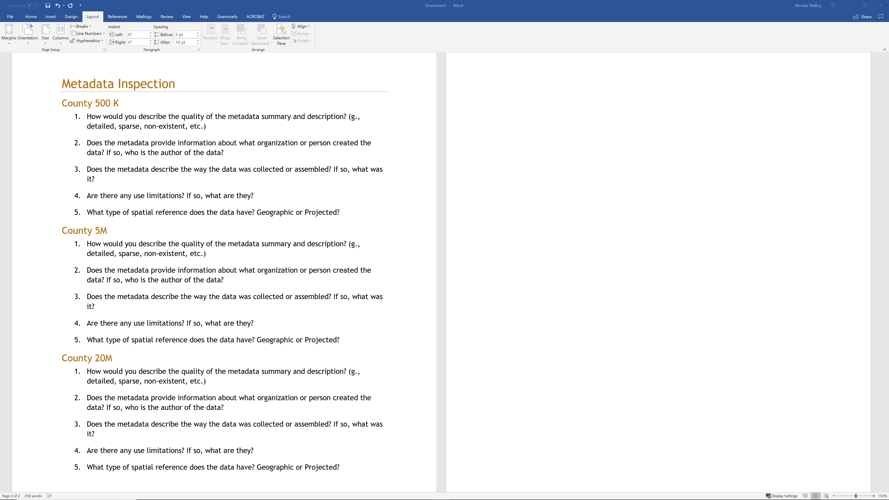
Step: On page 2, add a Heading 1 'Visual Inspection' and paste two numbered questions below it
{"action": "left_click", "coordinate": [655, 285]}
{"action": "type", "text": "Visual Inspection"}
{"action": "key", "text": "shift+Home"}
{"action": "key", "text": "ctrl+alt+1"}
{"action": "key", "text": "End"}
{"action": "key", "text": "Return"}
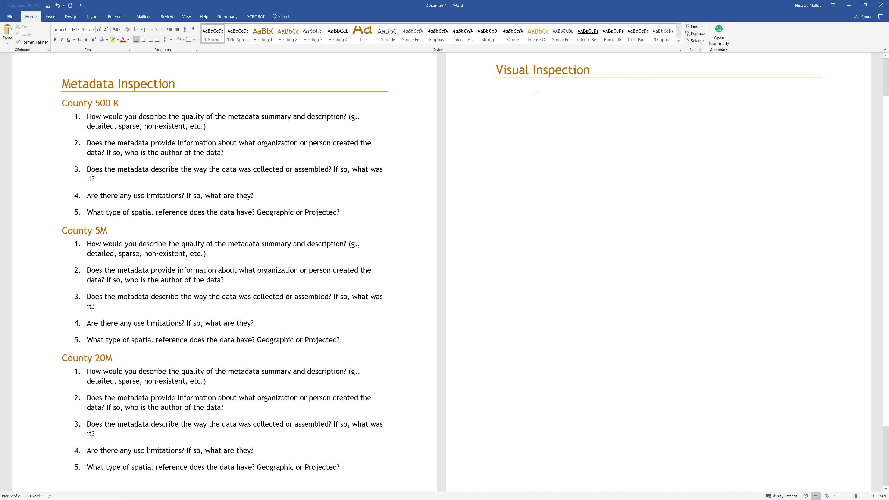
{"action": "type", "text": "Which dataset has the highest level of precision? Based on your understanding of precision and accuracy, is the dataset with the highest level of precision the most accurate? Explain your answer."}
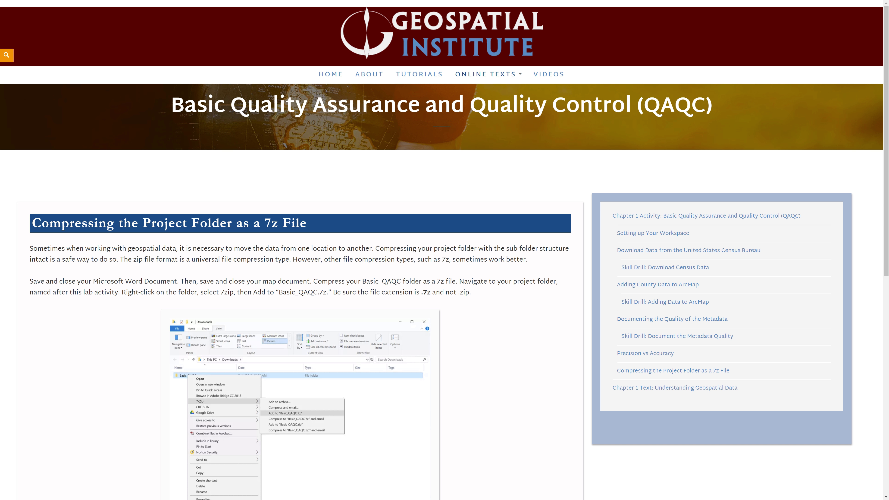
Step: Add the Basic_QAQC folder in Downloads to Basic_QAQC.7z with 7-Zip
{"action": "key", "text": "alt+Tab"}
{"action": "left_click", "coordinate": [266, 236]}
{"action": "right_click", "coordinate": [275, 235]}
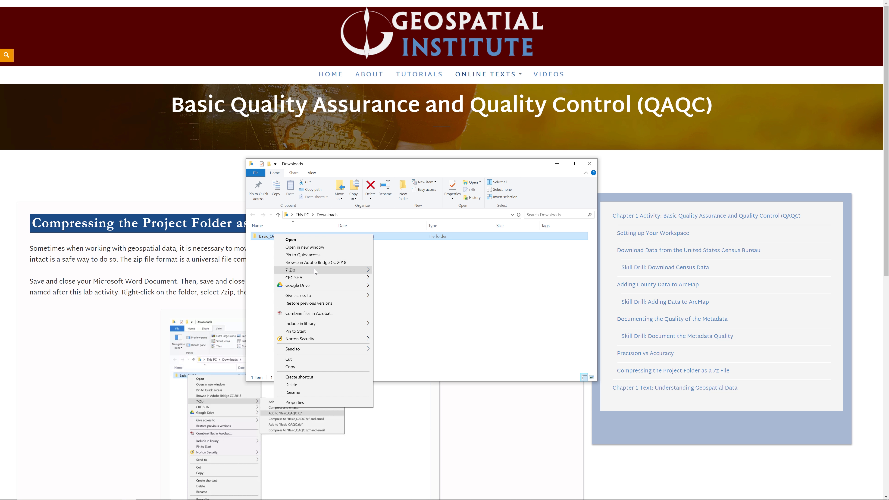
{"action": "mouse_move", "coordinate": [316, 272]}
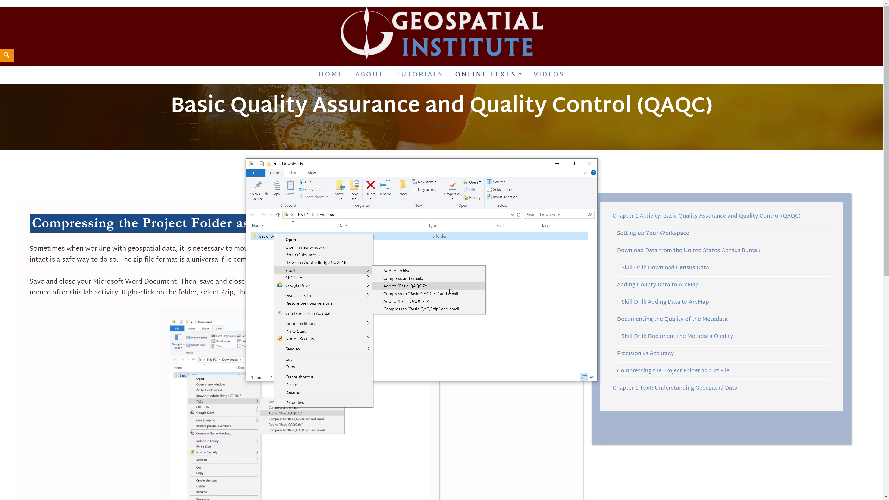
{"action": "left_click", "coordinate": [449, 289]}
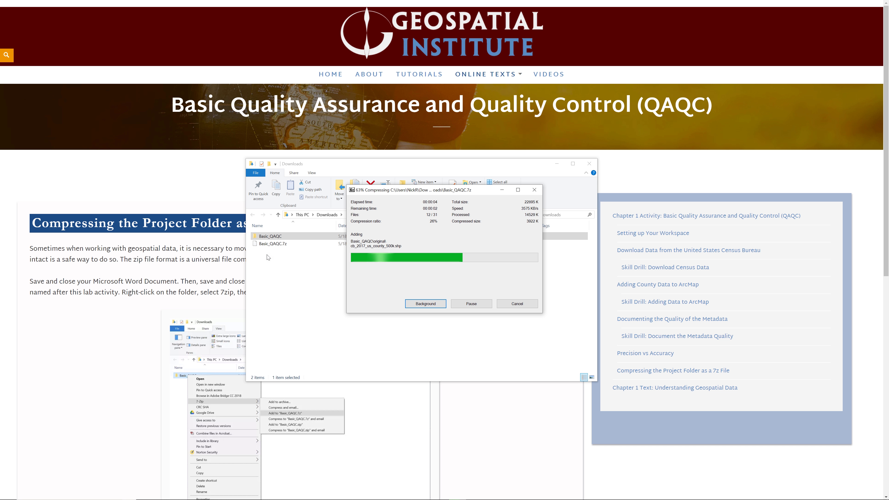